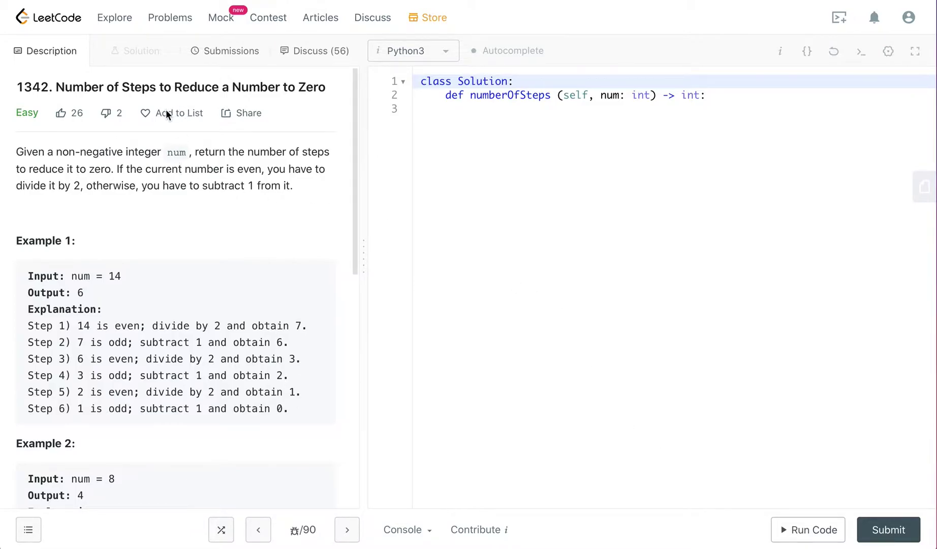
scroll(165, 114, "down", 1)
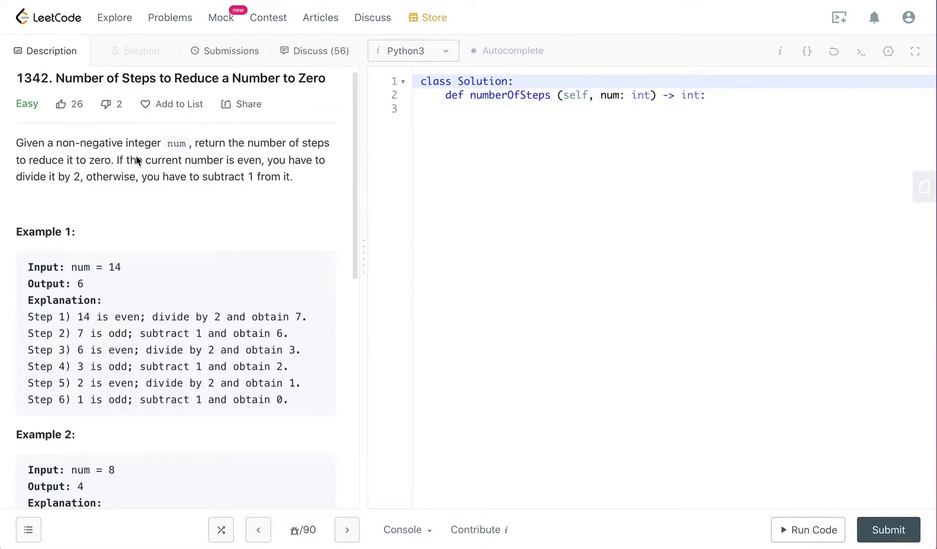
scroll(156, 154, "down", 1)
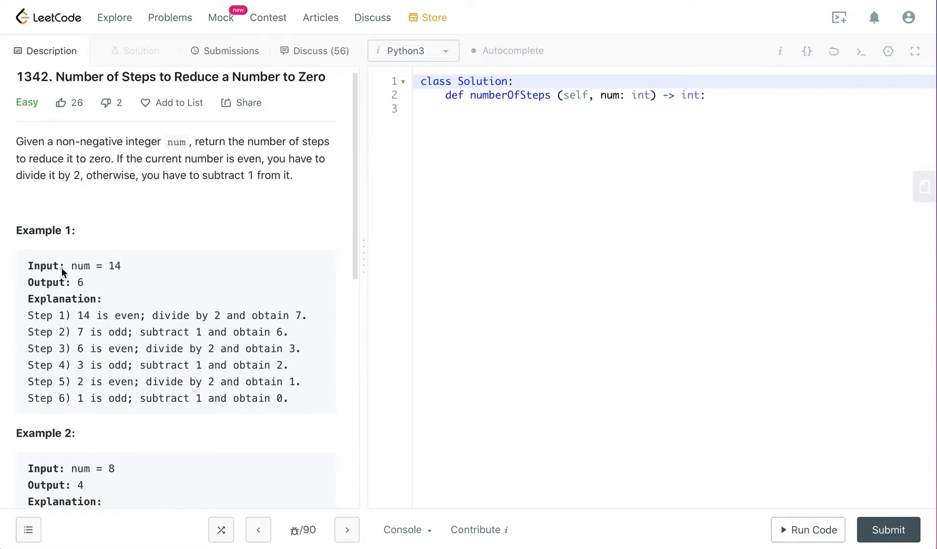
scroll(114, 377, "down", 1)
scroll(124, 386, "down", 3)
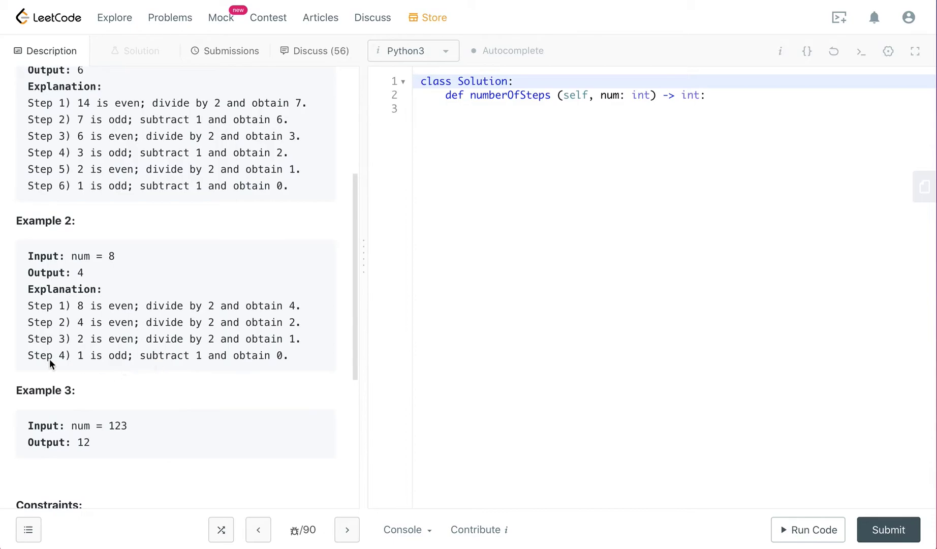
scroll(103, 442, "down", 2)
scroll(110, 410, "up", 6)
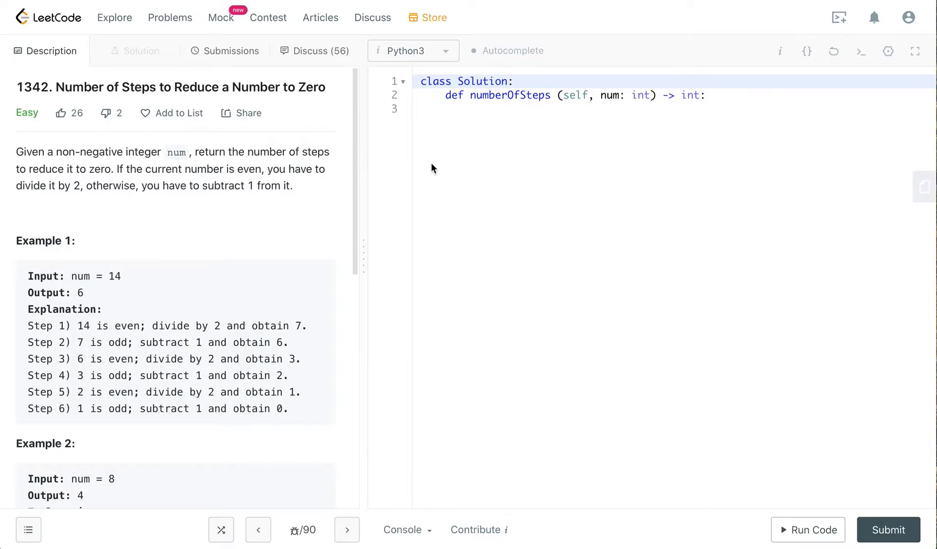
Start the method body with count = 0, a while num != 0 loop, and an even check
left_click(715, 96)
key("Return")
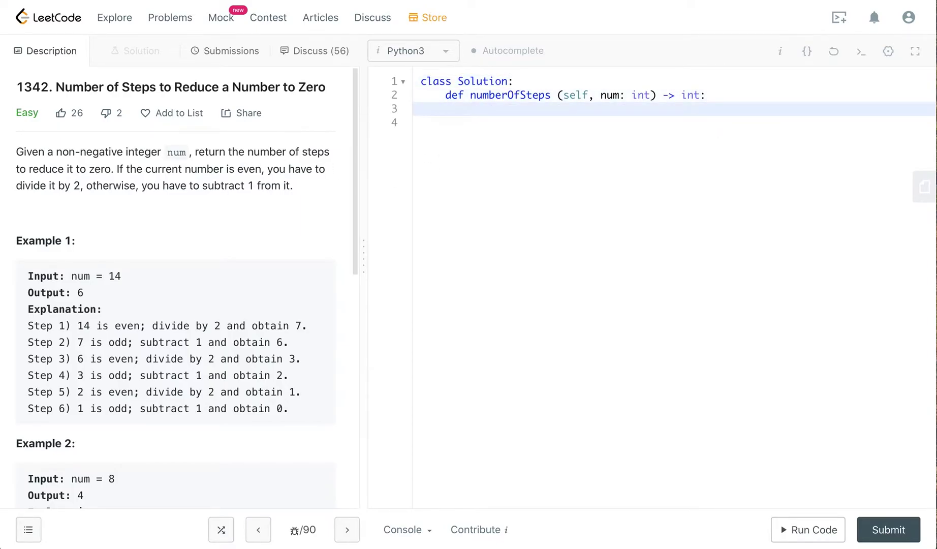
type("count ")
type("= ")
type("0")
key("Return")
type("while")
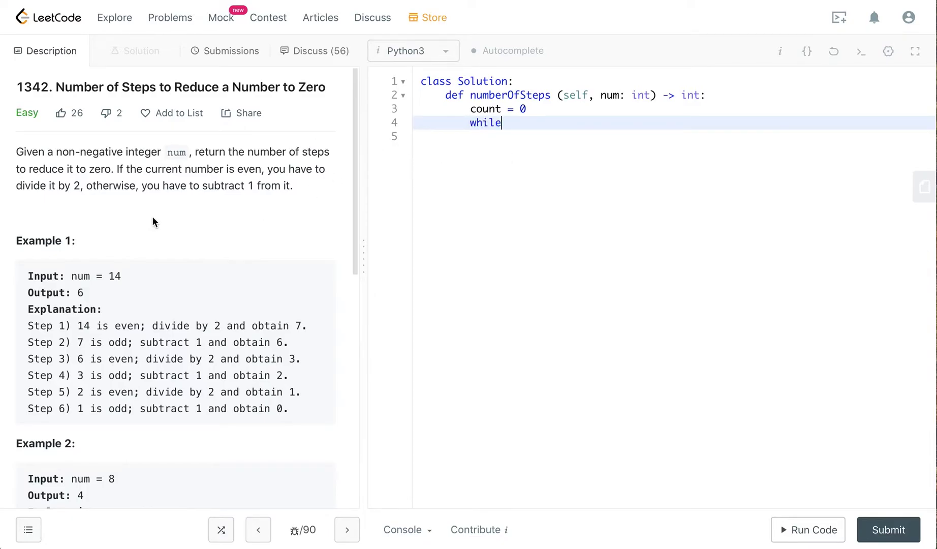
type(" num ")
type("!")
type("= 0")
type(":")
key("Return")
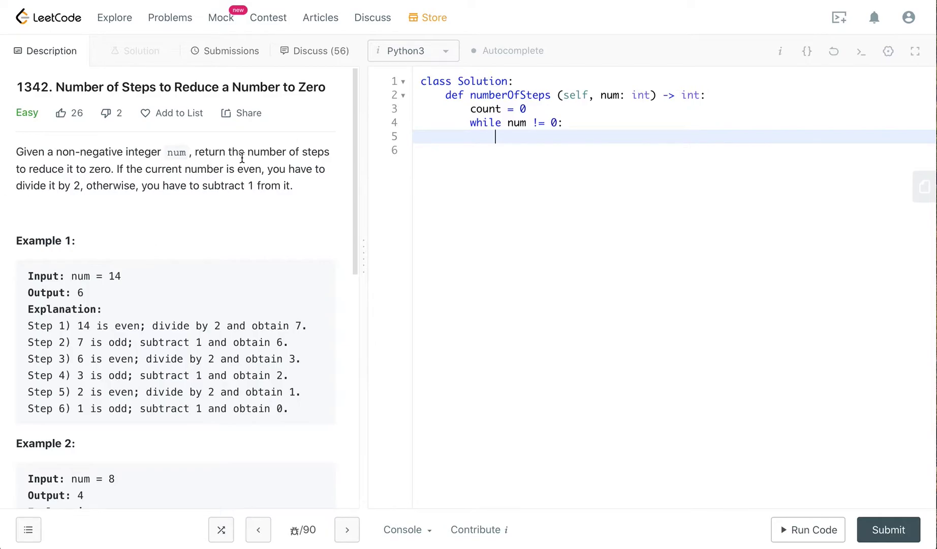
type("if ")
type("num ")
type("% 2 ==")
type(" 0")
type(":")
key("Return")
type("num ")
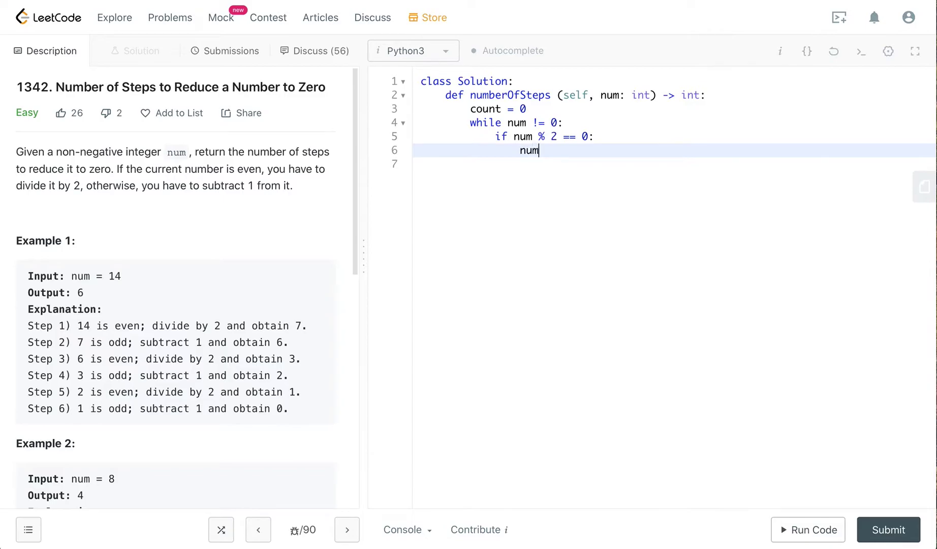
type("= num ")
type("//2")
Tidy the even-branch line so it reads num = num // 2
left_click(597, 152)
key("Left")
key("BackSpace")
type("/")
Write the else branch with num -= 1, fixing a stray underscore, and begin a new line
key("Return")
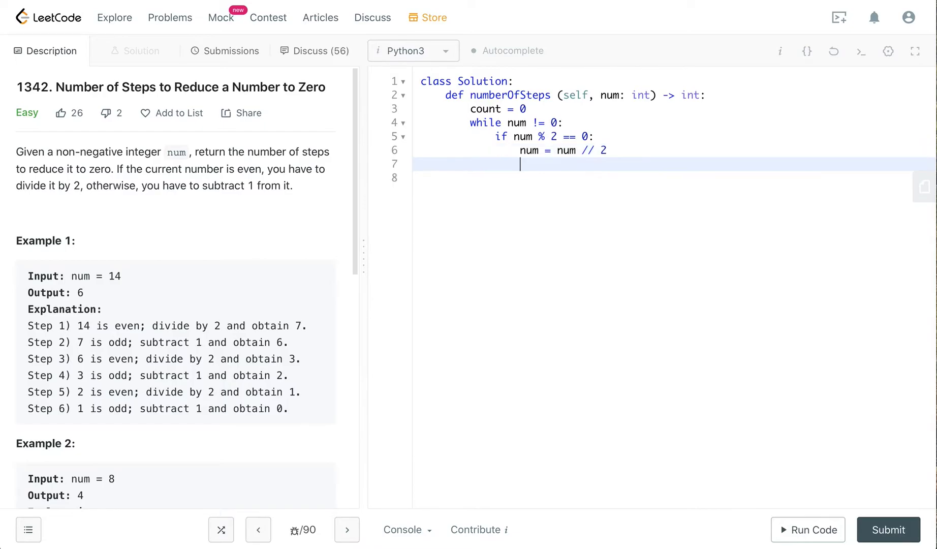
type("else")
type(":")
key("Return")
type("num ")
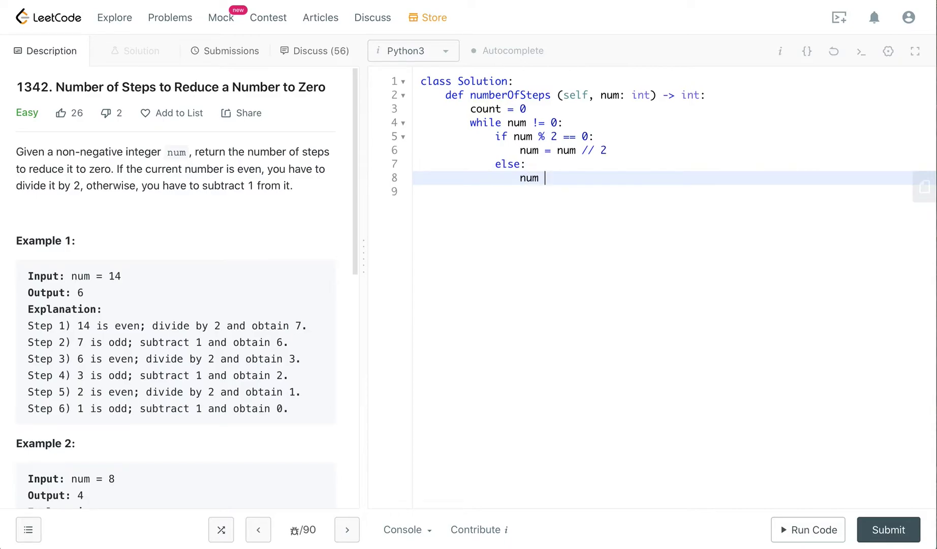
type("_")
key("BackSpace")
type("-")
type("= 1")
key("Return")
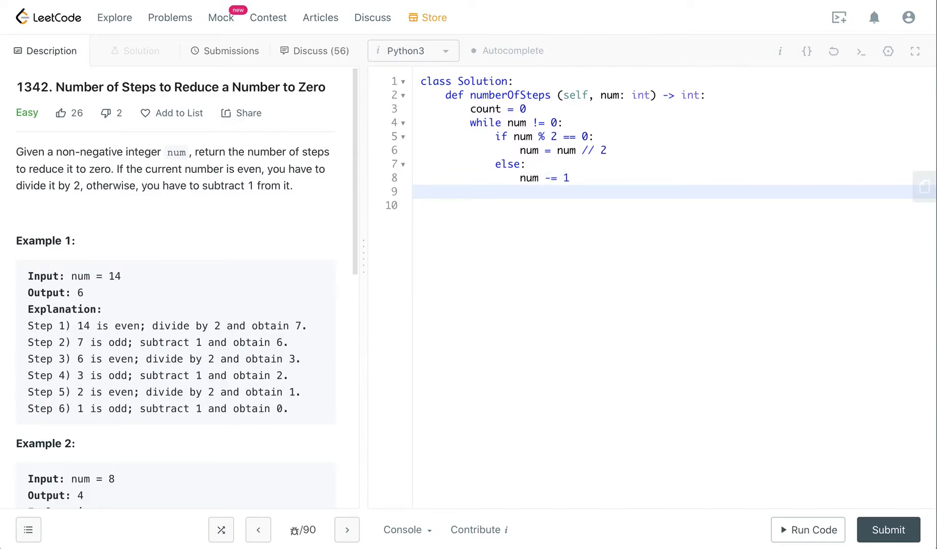